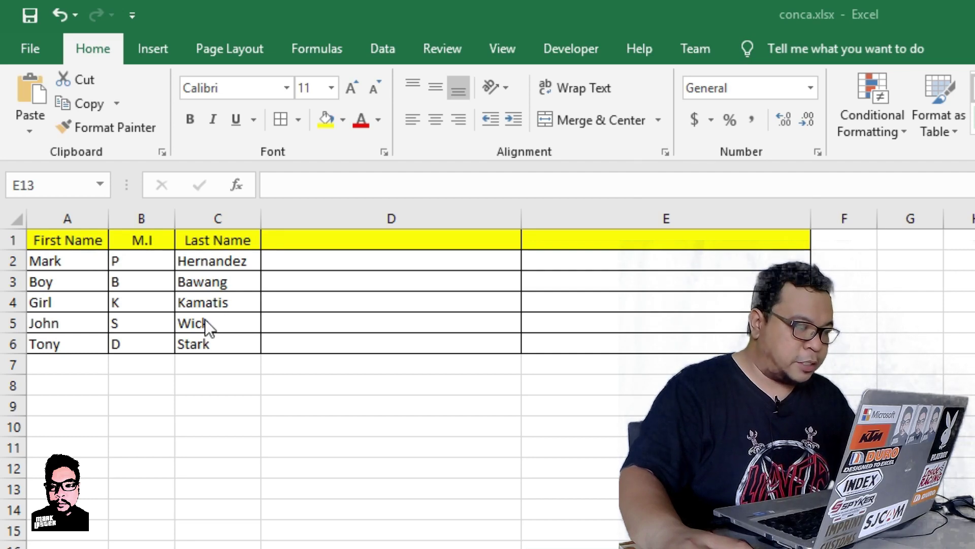
Enter the heading 'Full Name' in cell D1.
{"action": "left_click", "coordinate": [344, 238]}
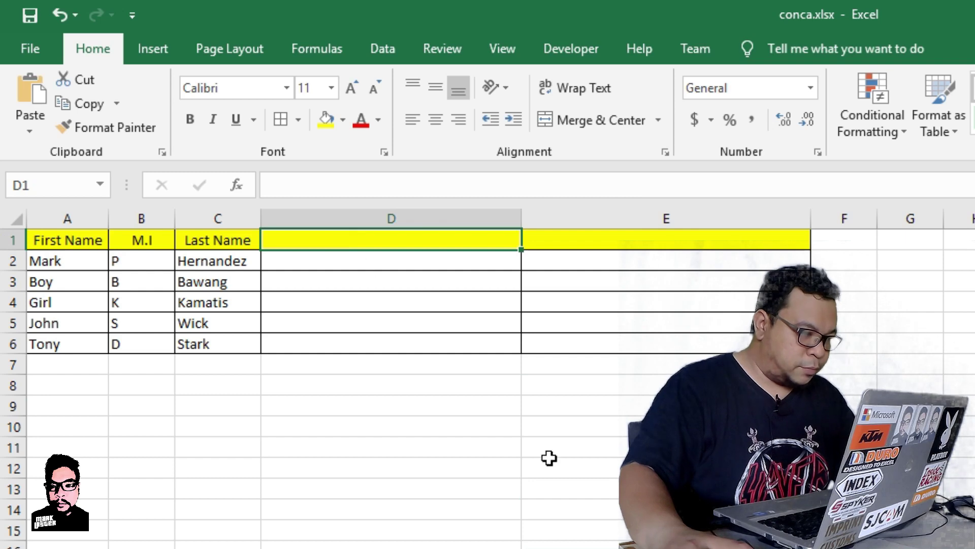
{"action": "type", "text": "Full "}
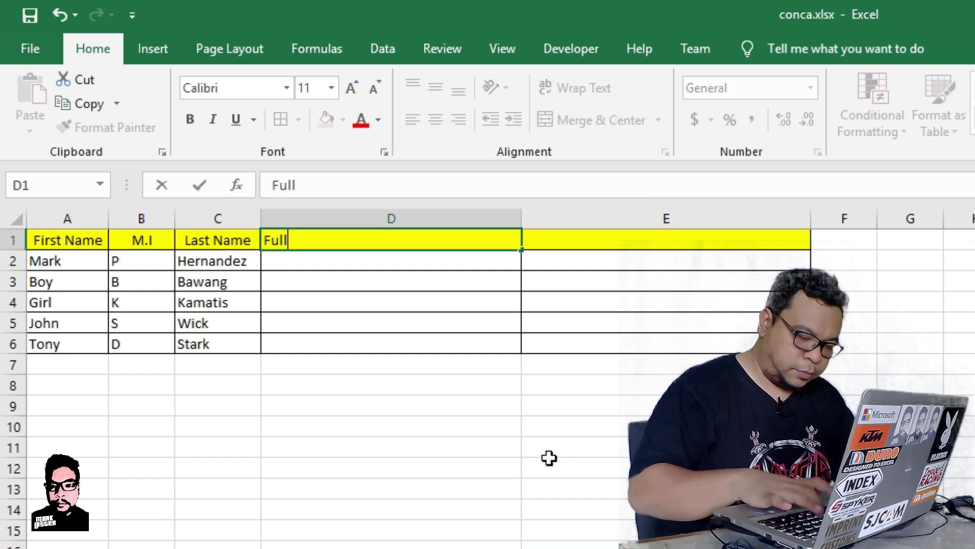
{"action": "type", "text": "Name"}
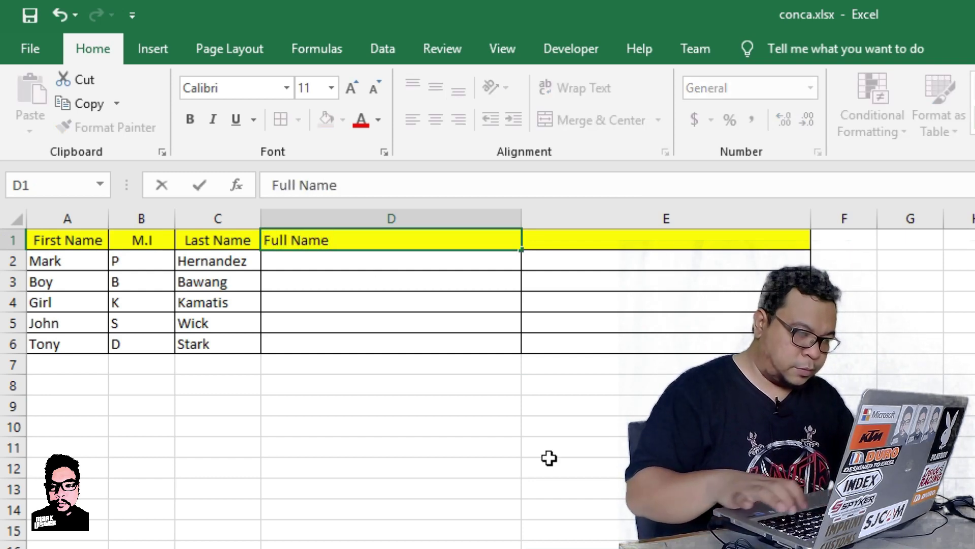
{"action": "left_click", "coordinate": [414, 264]}
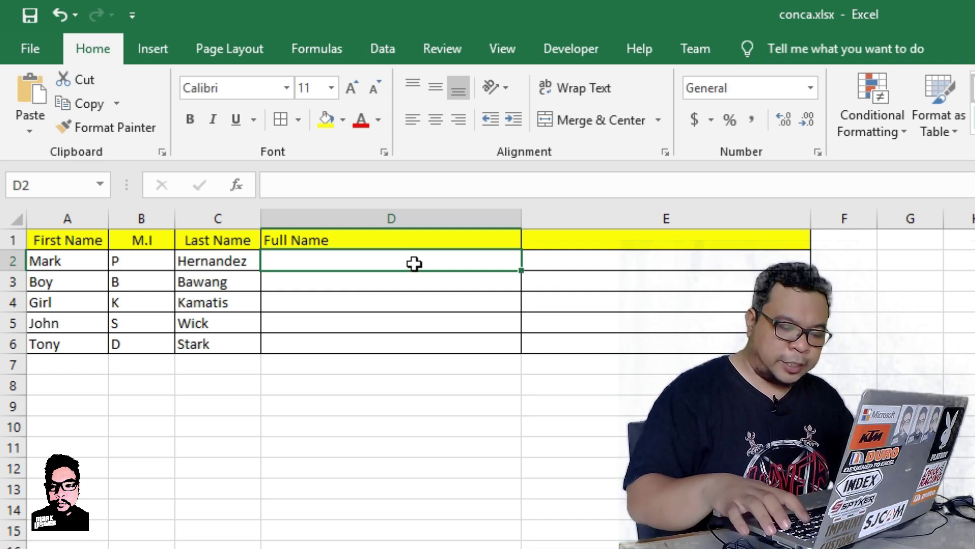
Start D2's formula as =CONCATENATE(A2&" ", joining the first name with a space.
{"action": "type", "text": "=c"}
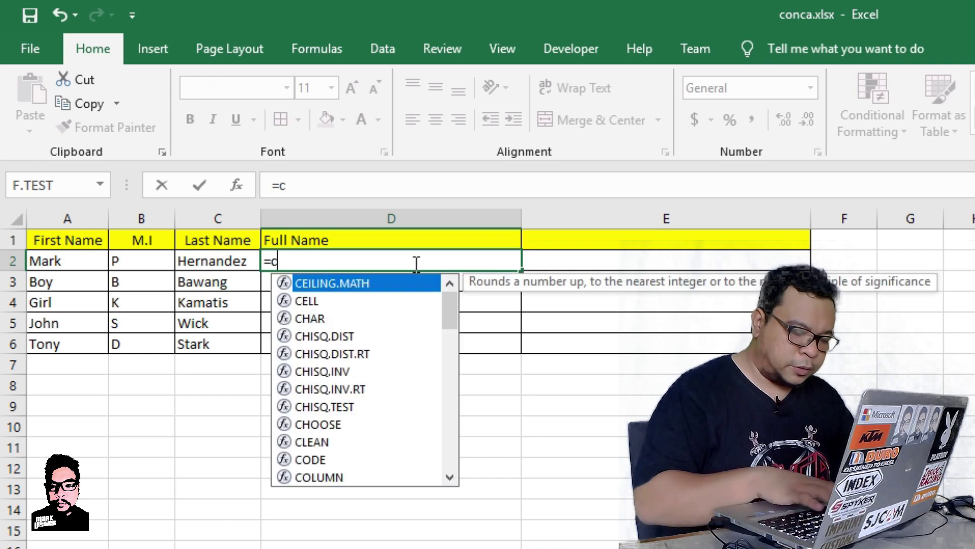
{"action": "type", "text": "oc"}
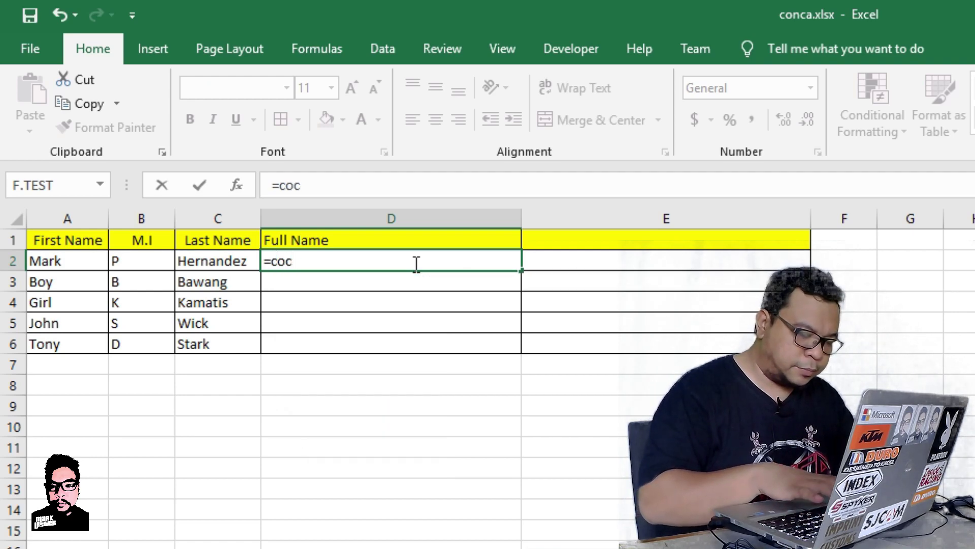
{"action": "key", "text": "BackSpace"}
{"action": "type", "text": "ncate"}
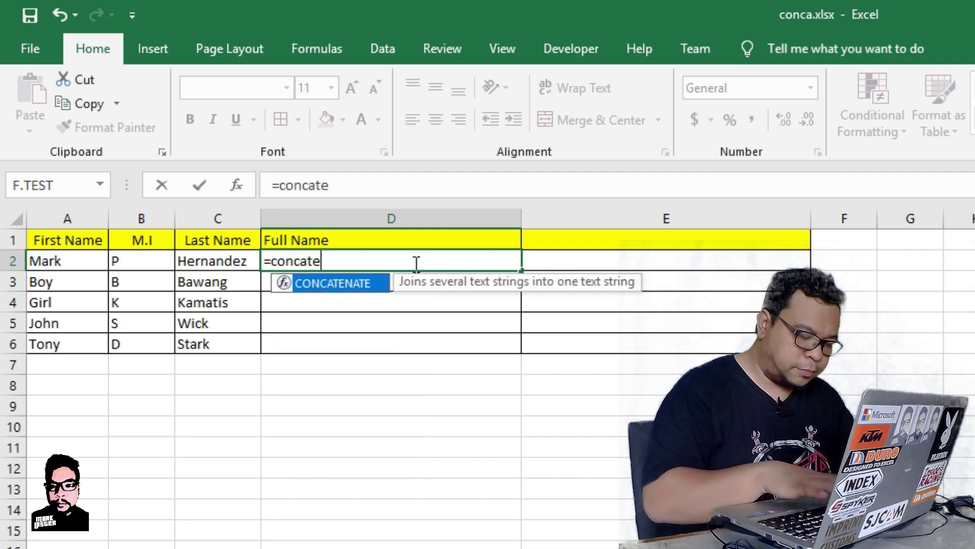
{"action": "type", "text": "nate"}
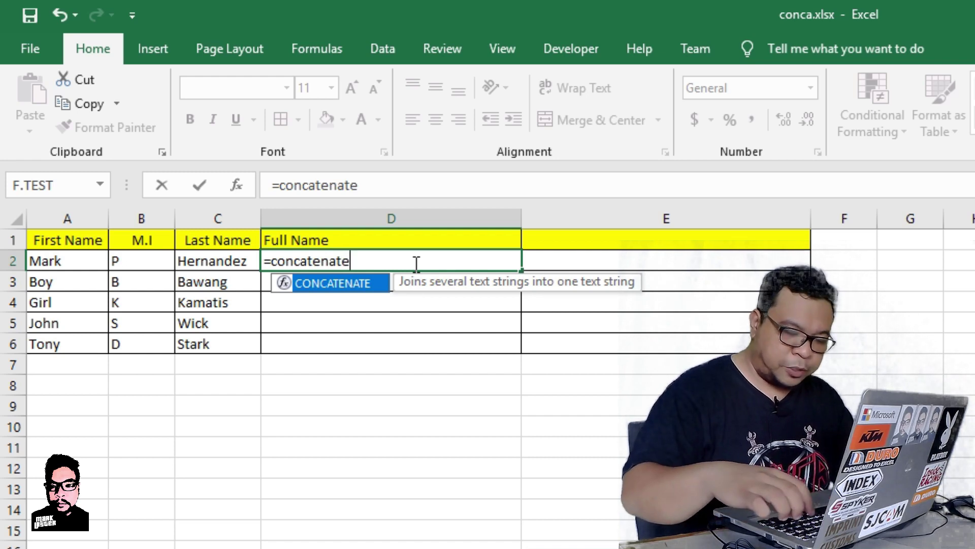
{"action": "type", "text": "("}
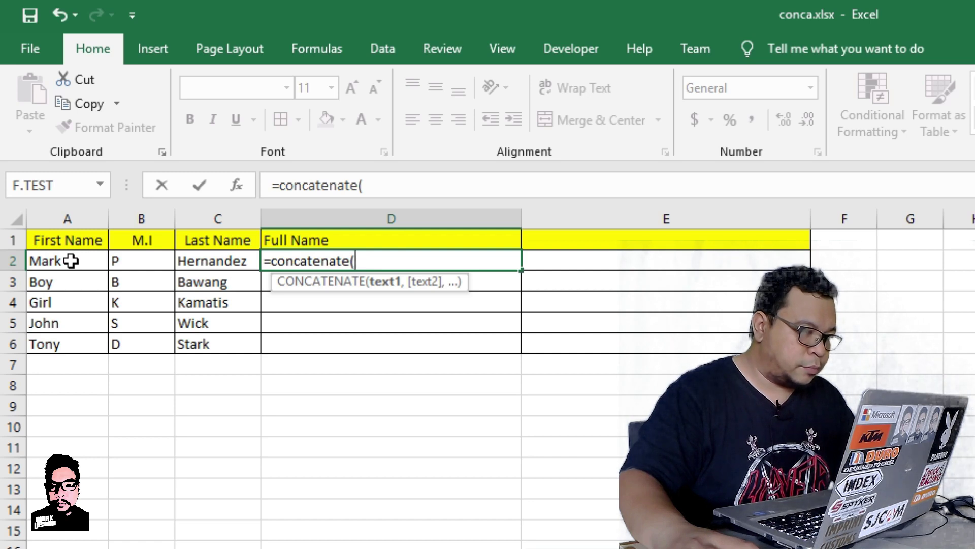
{"action": "left_click", "coordinate": [70, 260]}
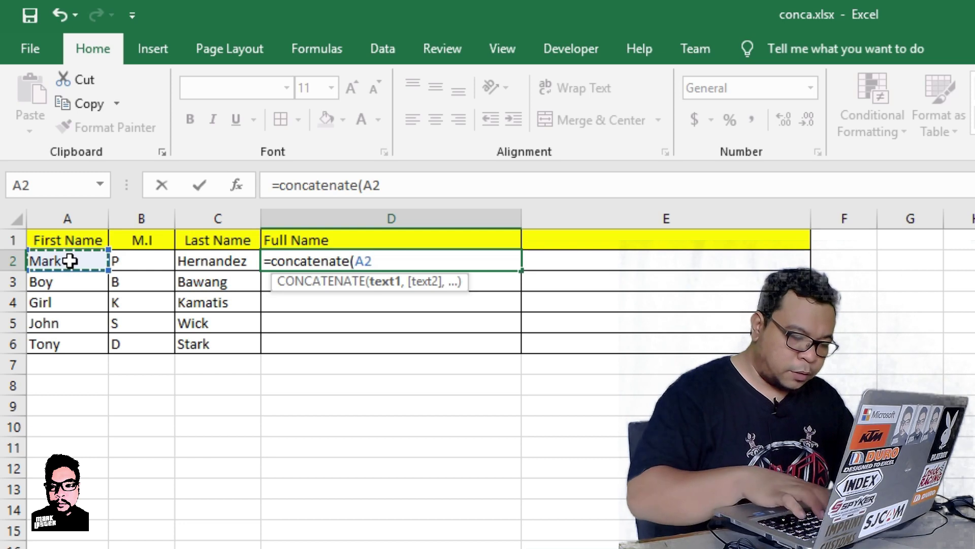
{"action": "type", "text": "&"}
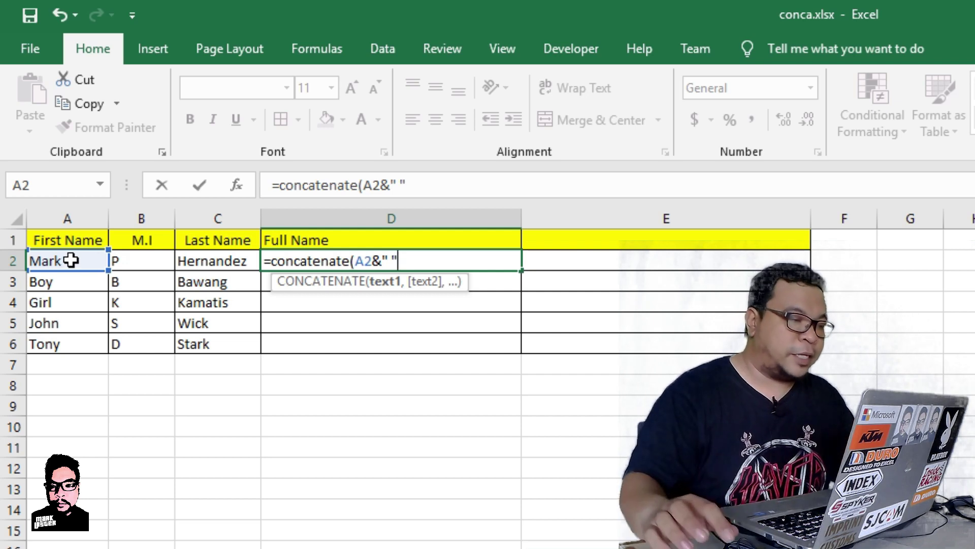
{"action": "type", "text": ","}
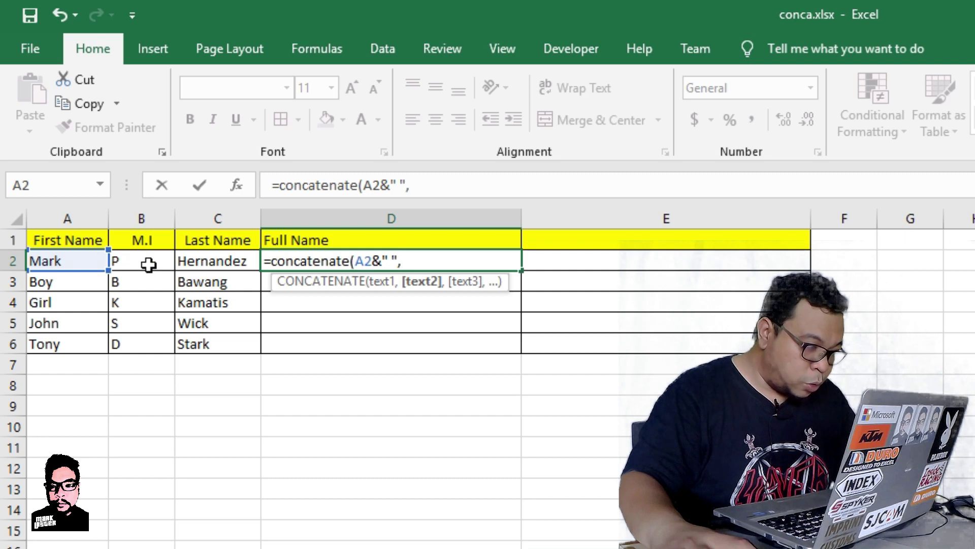
{"action": "left_click", "coordinate": [148, 261]}
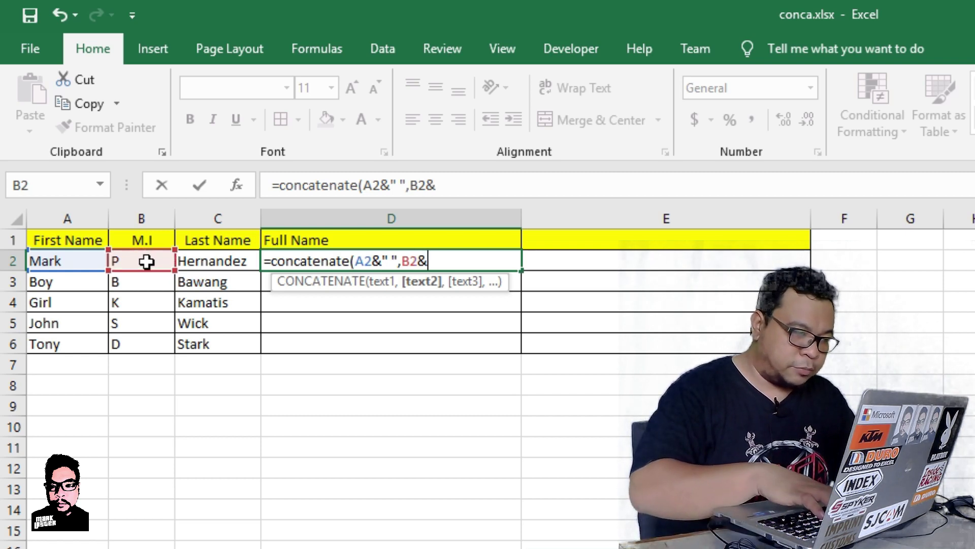
{"action": "type", "text": "&"}
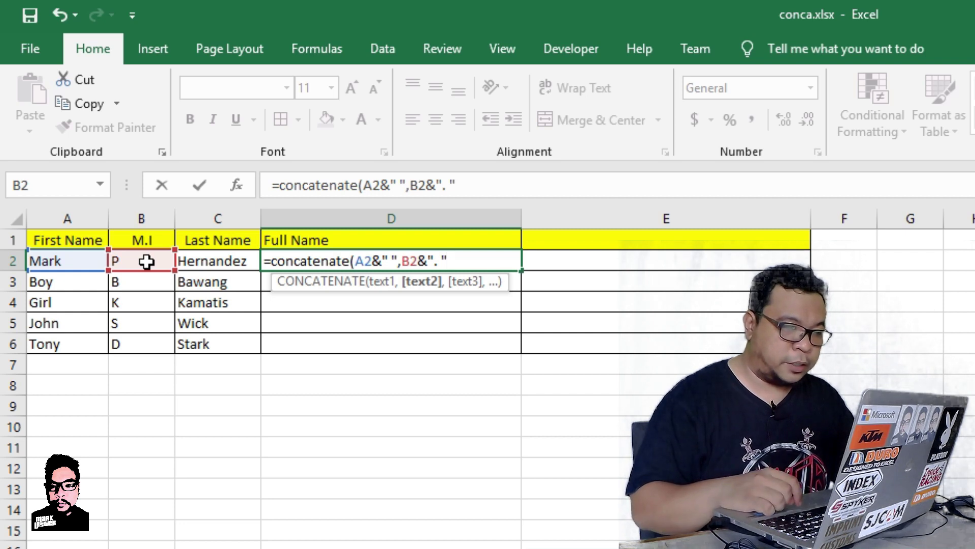
{"action": "type", "text": ","}
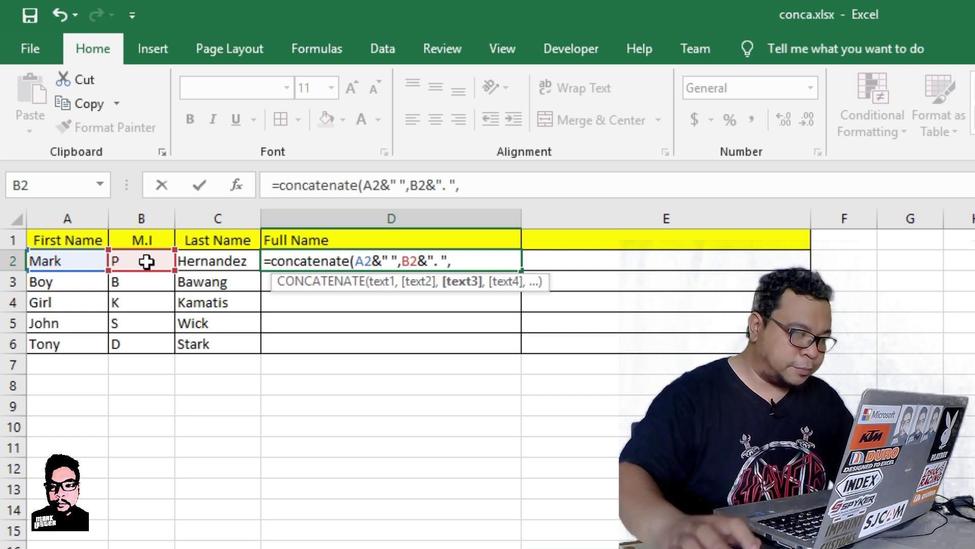
{"action": "left_click", "coordinate": [227, 262]}
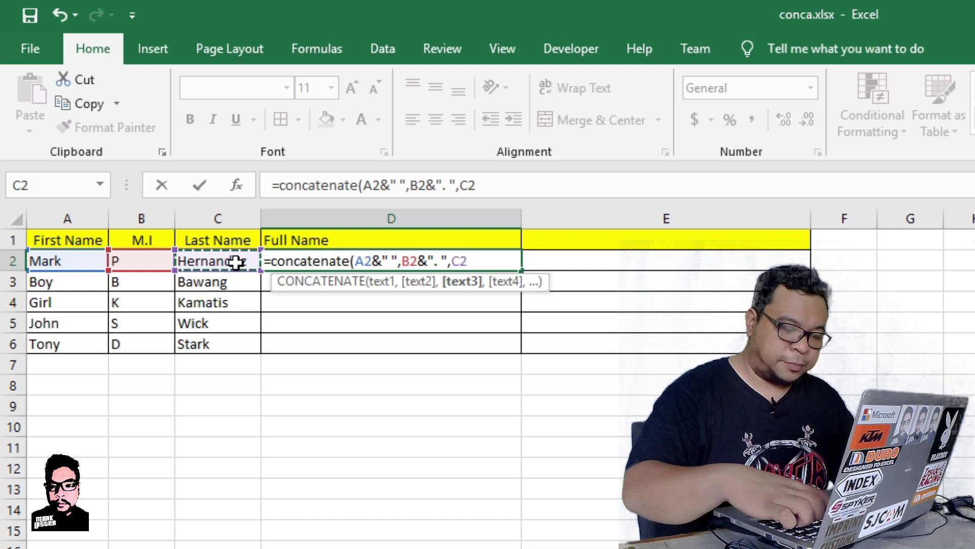
{"action": "type", "text": ")"}
{"action": "key", "text": "Return"}
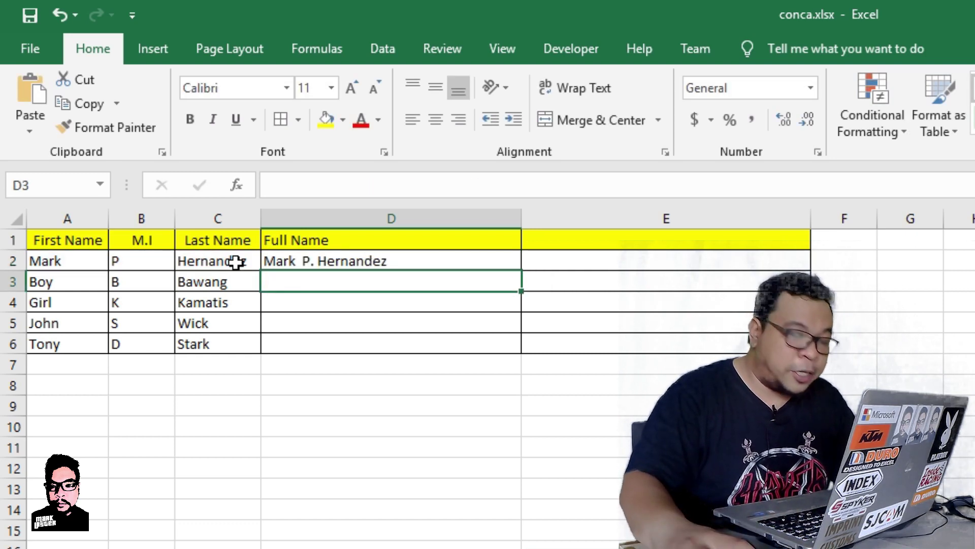
Fill the Full Name formula from D2 down to D6 for all five people.
{"action": "left_click", "coordinate": [333, 262]}
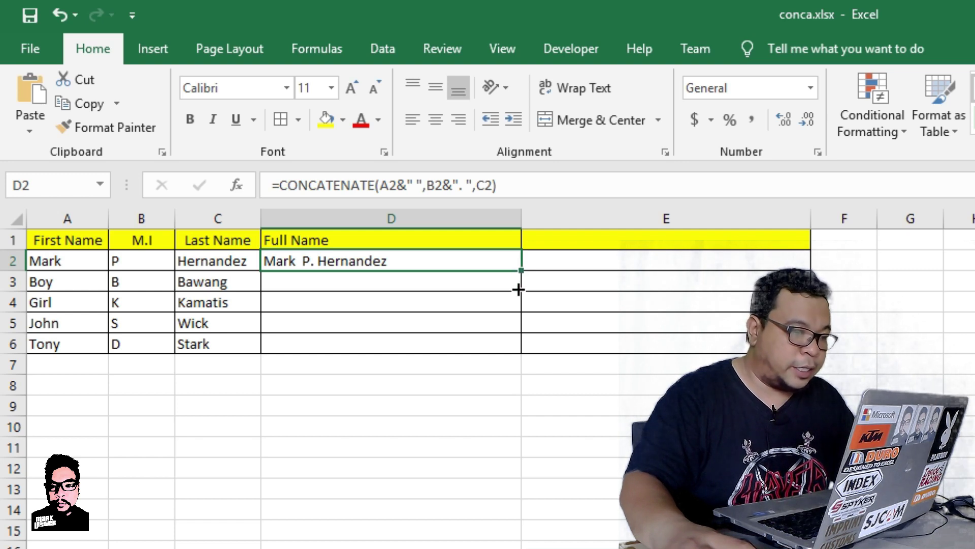
{"action": "left_click_drag", "start_coordinate": [521, 270], "coordinate": [518, 350]}
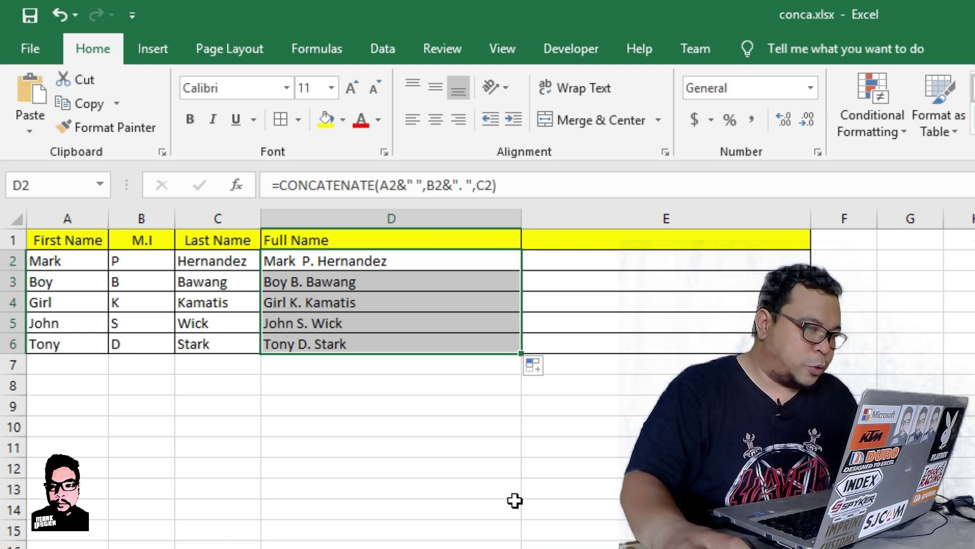
{"action": "left_click", "coordinate": [619, 239]}
Head column E 'Title' and enter =CONCATENATE("Ang Alamat ni ",D2) in E2.
{"action": "type", "text": "Tit"}
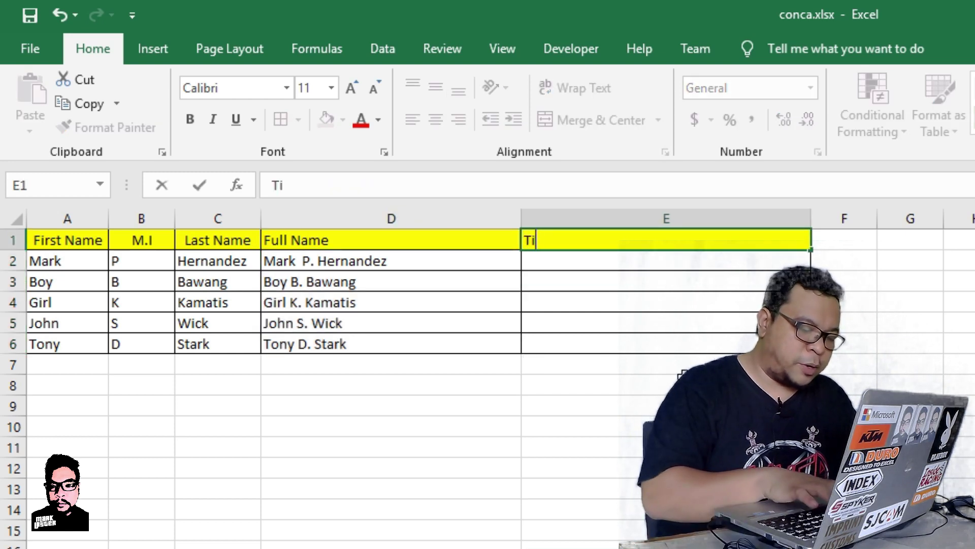
{"action": "type", "text": "le"}
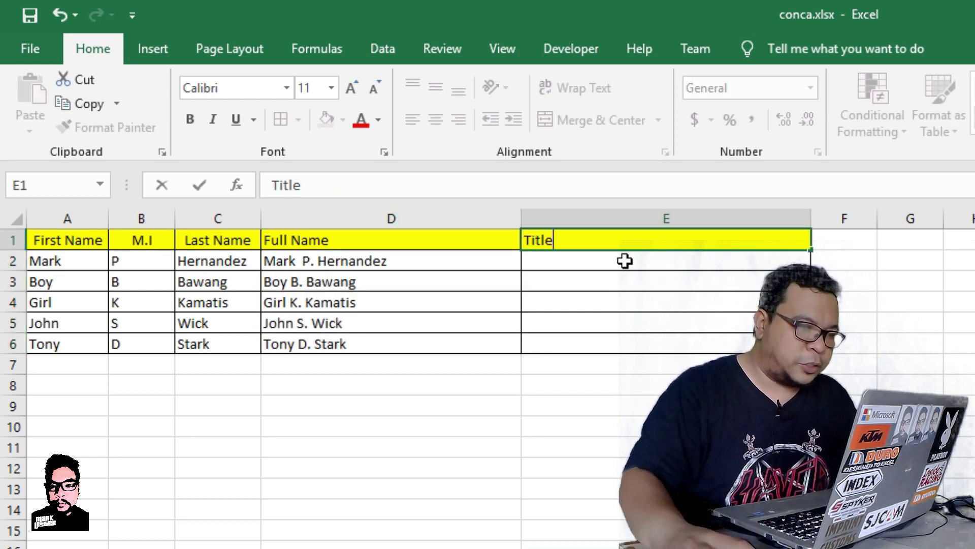
{"action": "key", "text": "Return"}
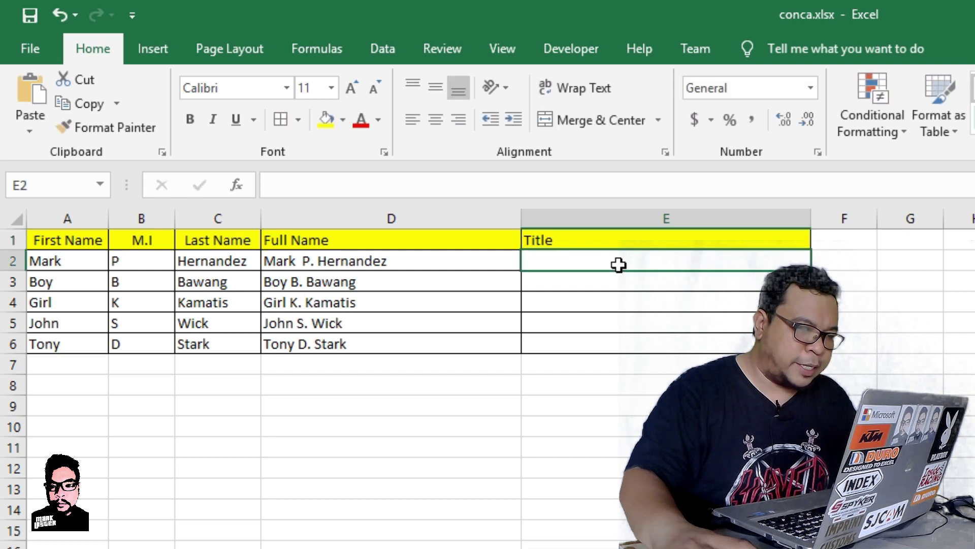
{"action": "type", "text": "="}
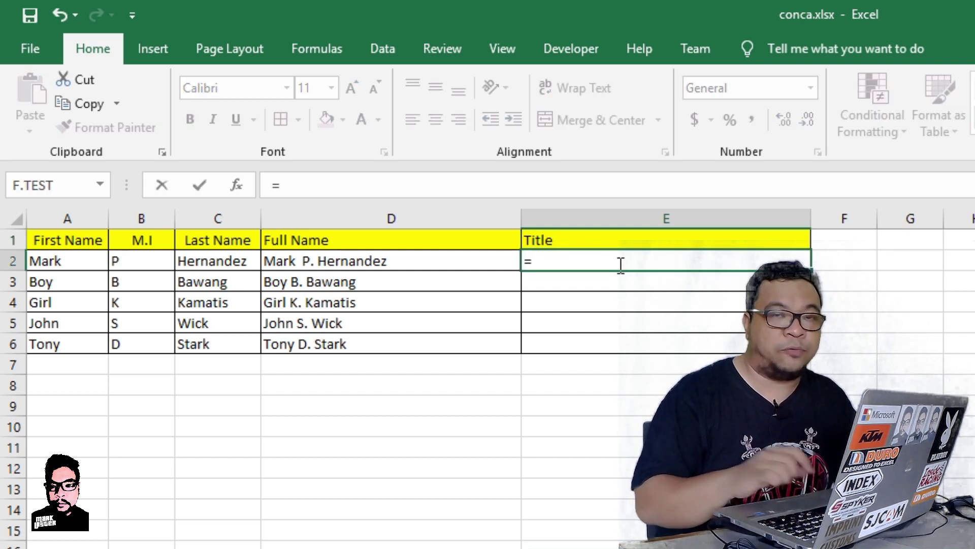
{"action": "type", "text": "co"}
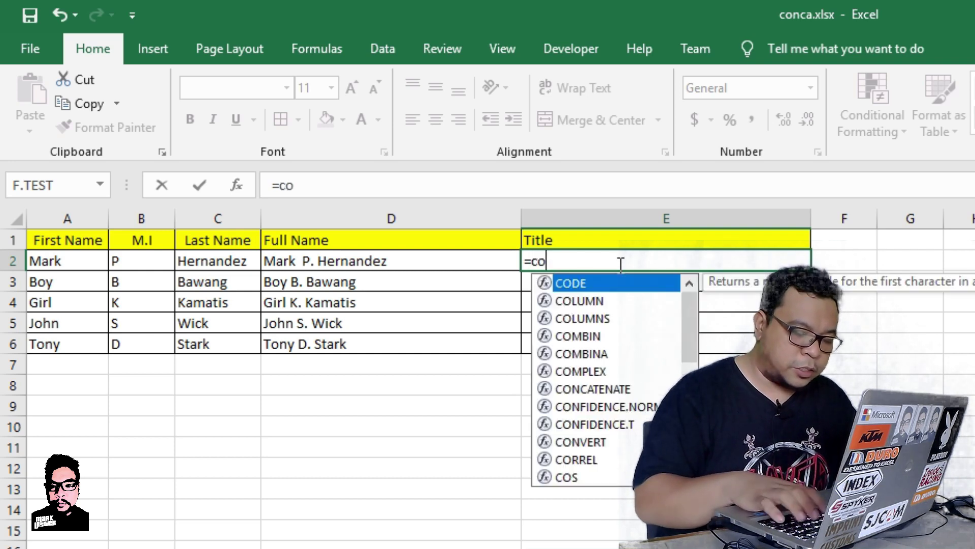
{"action": "type", "text": "ncatenat"}
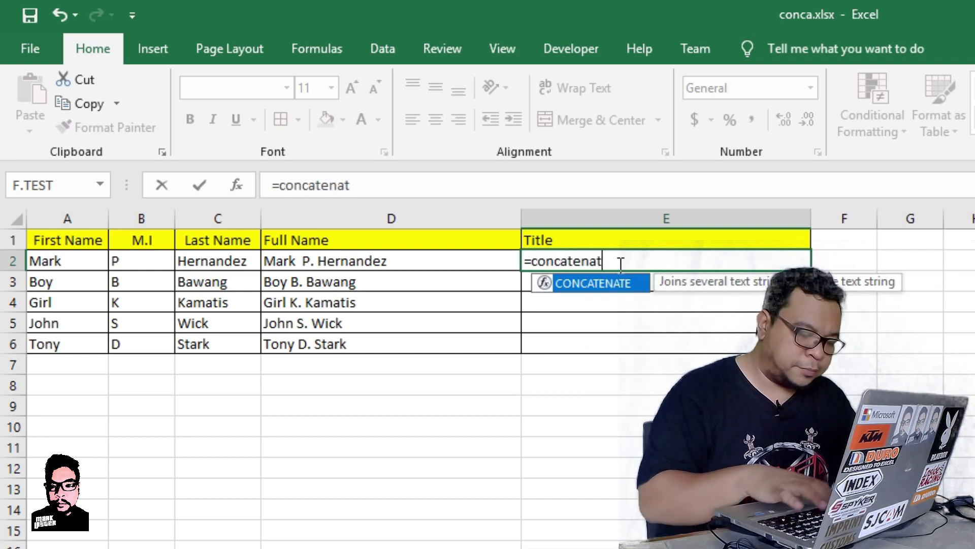
{"action": "type", "text": "e(\"Ang Alamat ni"}
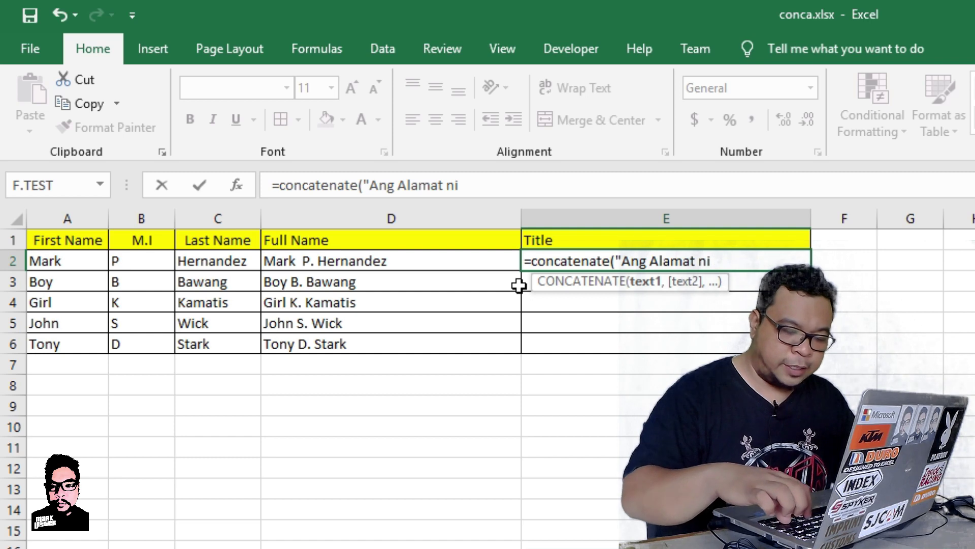
{"action": "type", "text": ","}
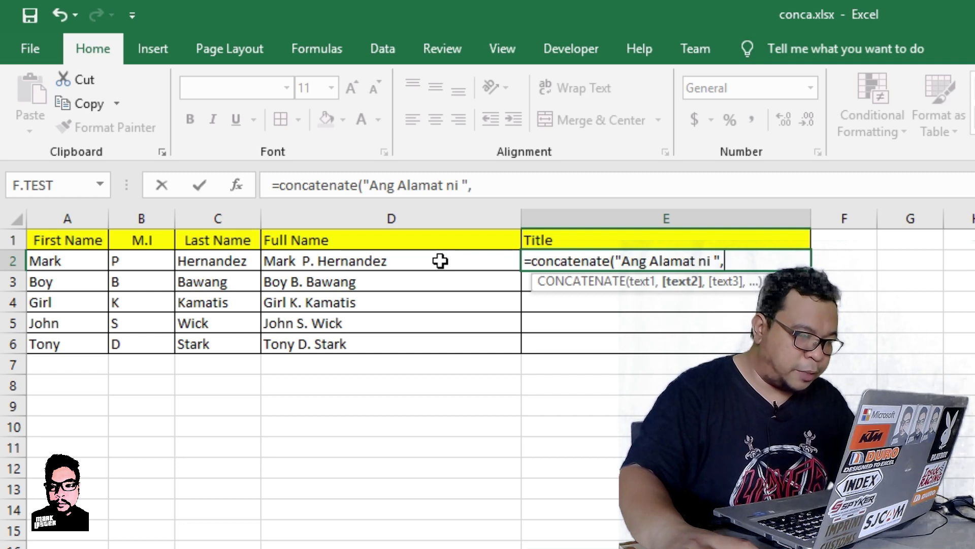
{"action": "left_click", "coordinate": [440, 261]}
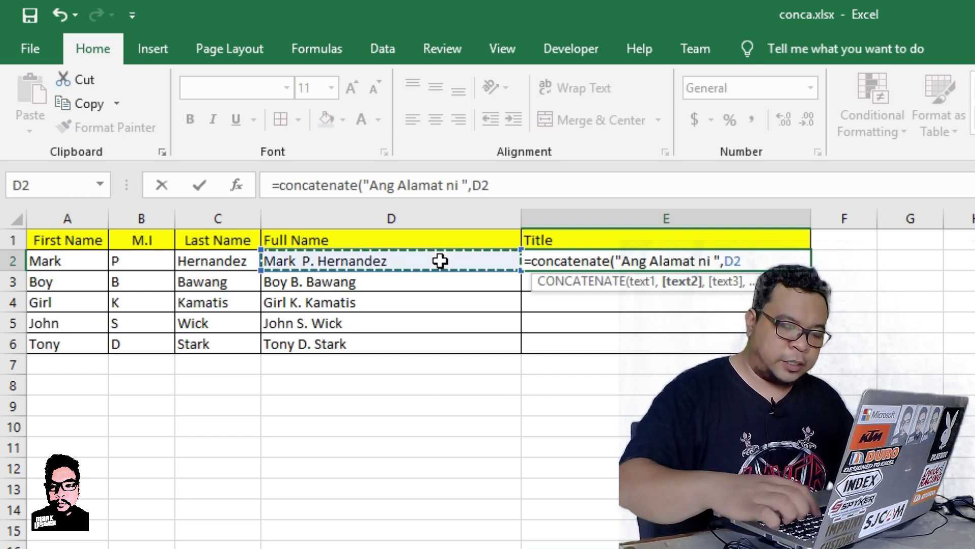
{"action": "type", "text": ")"}
{"action": "key", "text": "Return"}
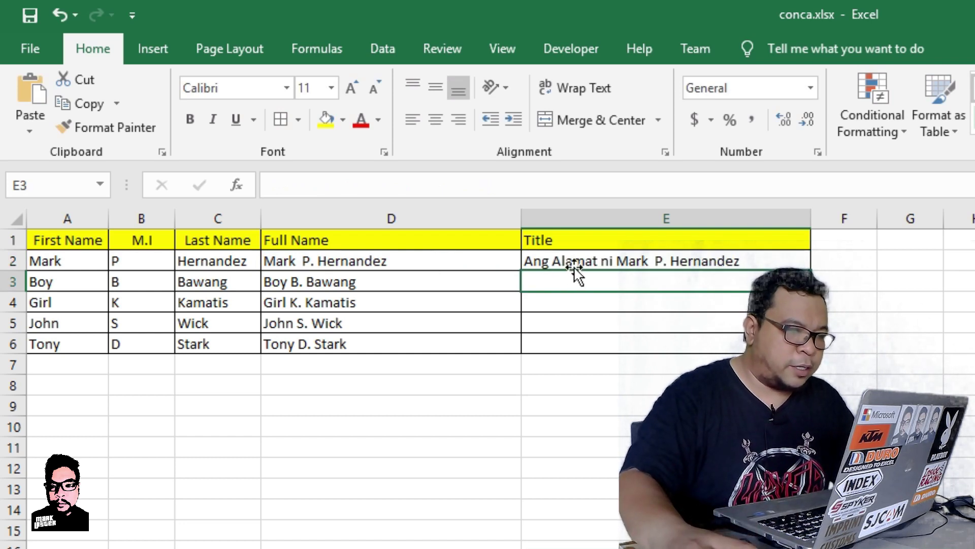
Fill the Title formula from E2 down to E6 and clear the selection.
{"action": "left_click", "coordinate": [650, 260]}
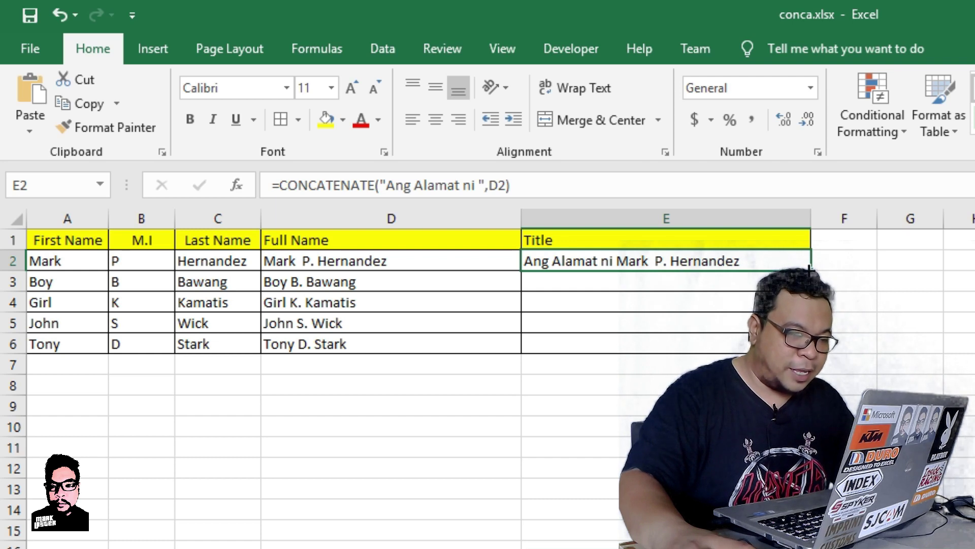
{"action": "left_click_drag", "start_coordinate": [810, 269], "coordinate": [810, 351]}
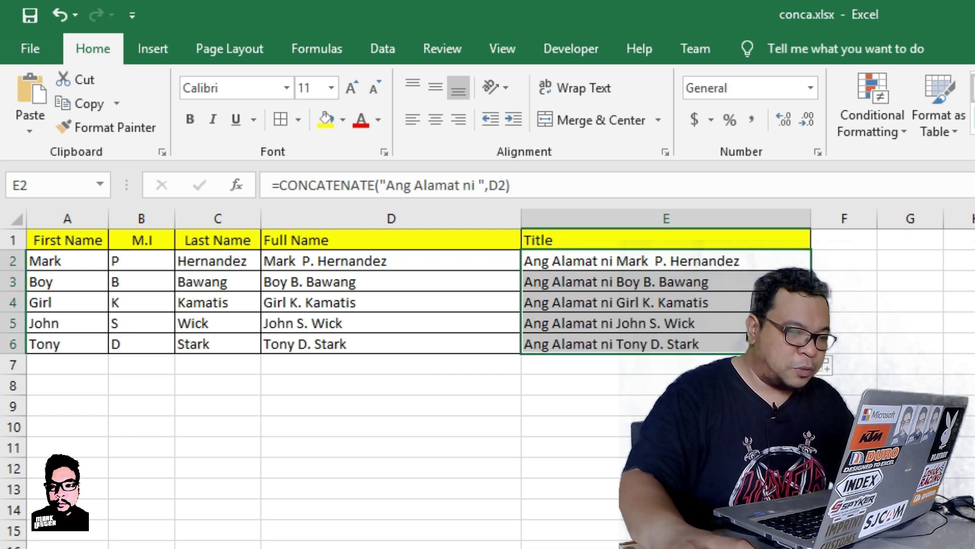
{"action": "left_click", "coordinate": [857, 308]}
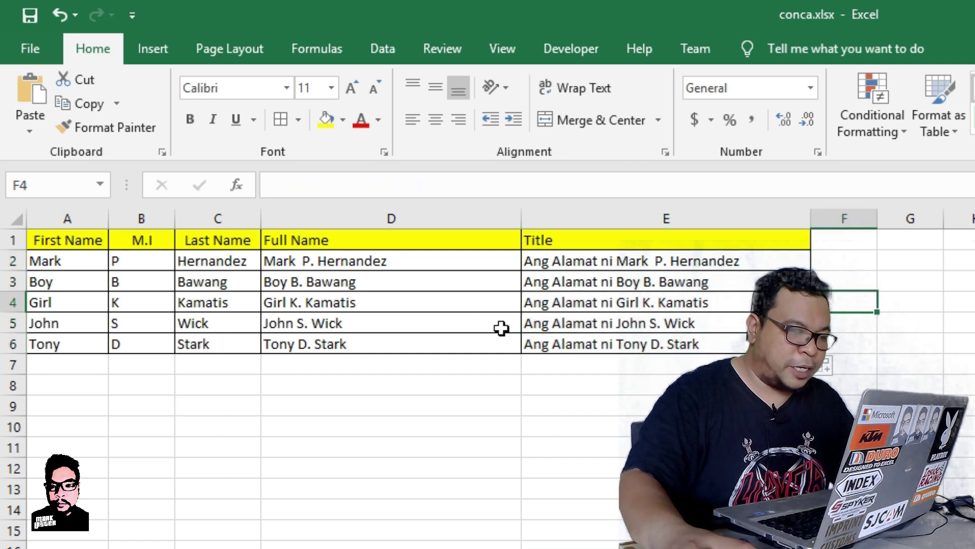